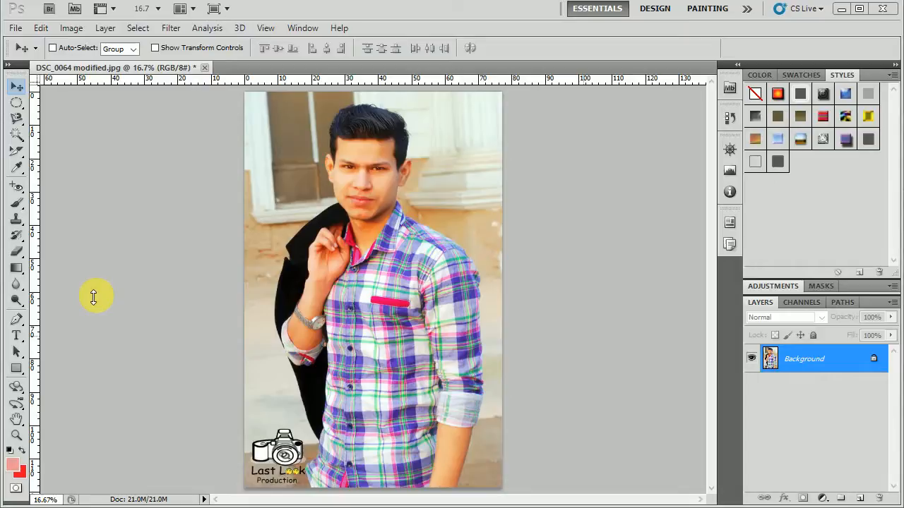
Step: Activate the Red Eye Tool from the group of healing tools
click(842, 9)
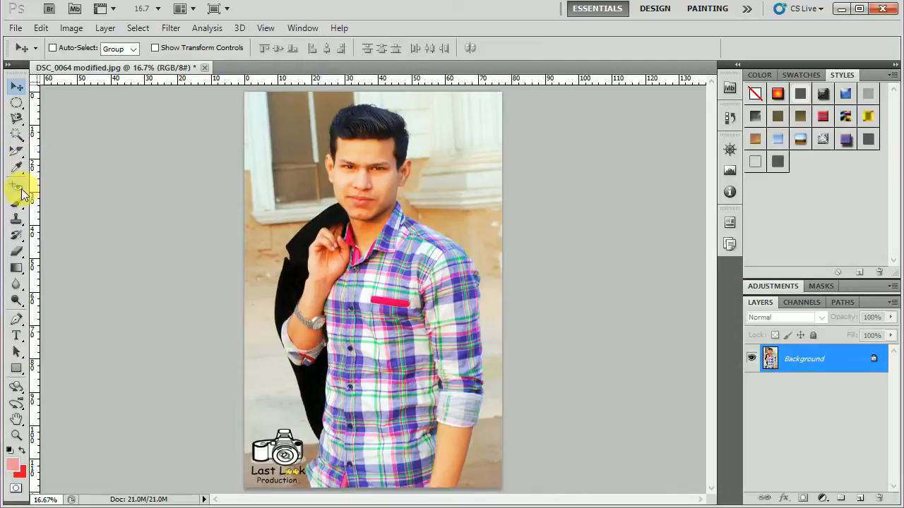
click(21, 189)
mouse_move(35, 185)
mouse_down()
mouse_move(173, 186)
mouse_move(96, 167)
mouse_move(36, 185)
mouse_move(64, 227)
mouse_up()
key(Escape)
click(17, 188)
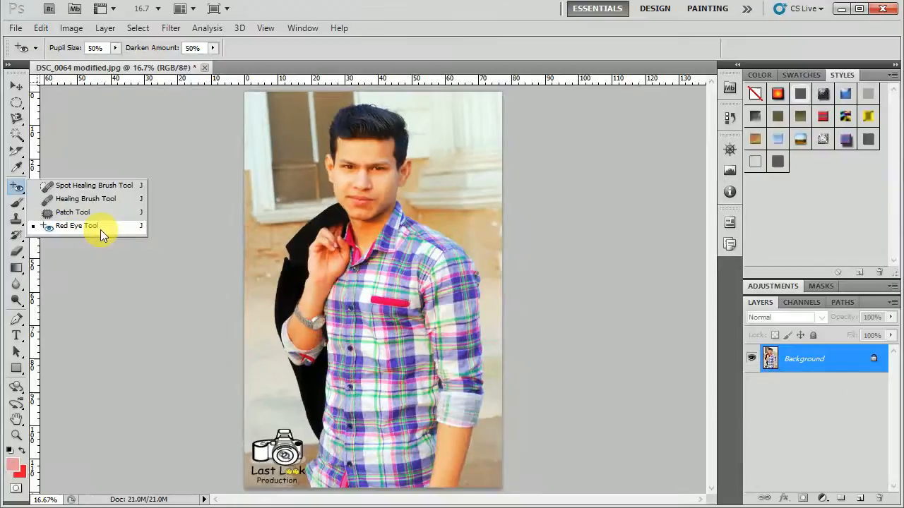
click(113, 253)
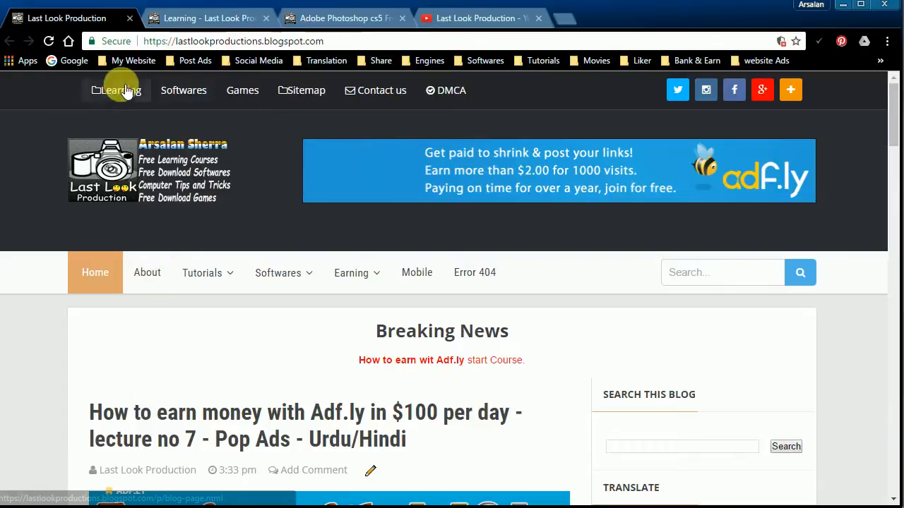
Step: Switch to the web browser and look over the course topics on the Last Look Production site's Learning page
click(214, 21)
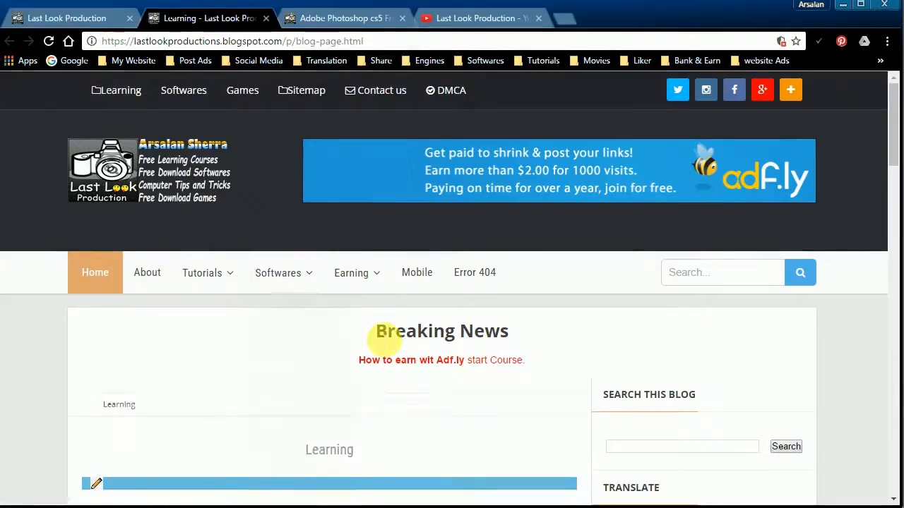
mouse_move(211, 279)
scroll(165, 340, down, 5)
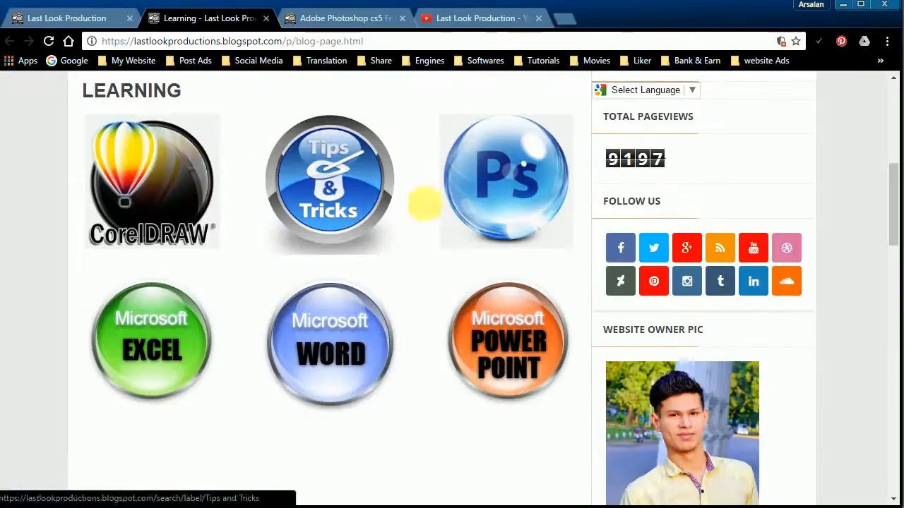
Step: Examine the Adobe Photoshop cs5 course page, including its download link, introductory video, lecture list and footer
click(346, 18)
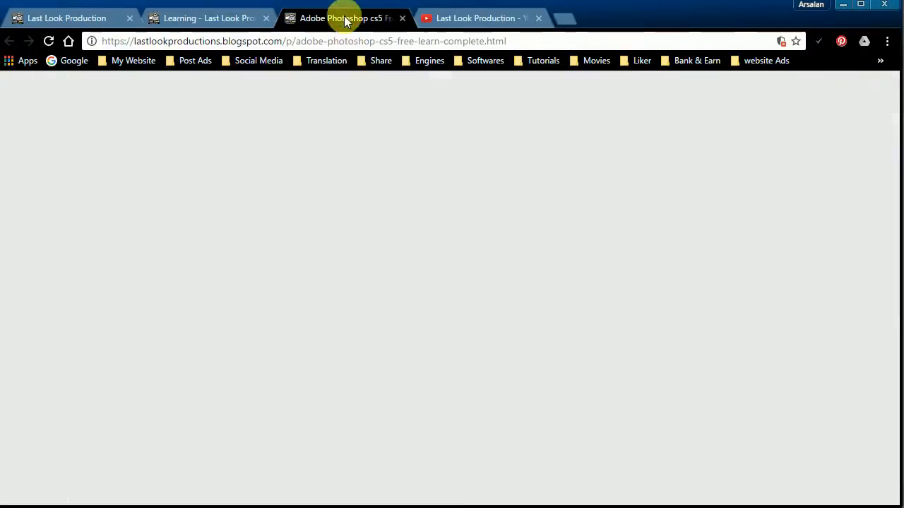
scroll(102, 325, down, 10)
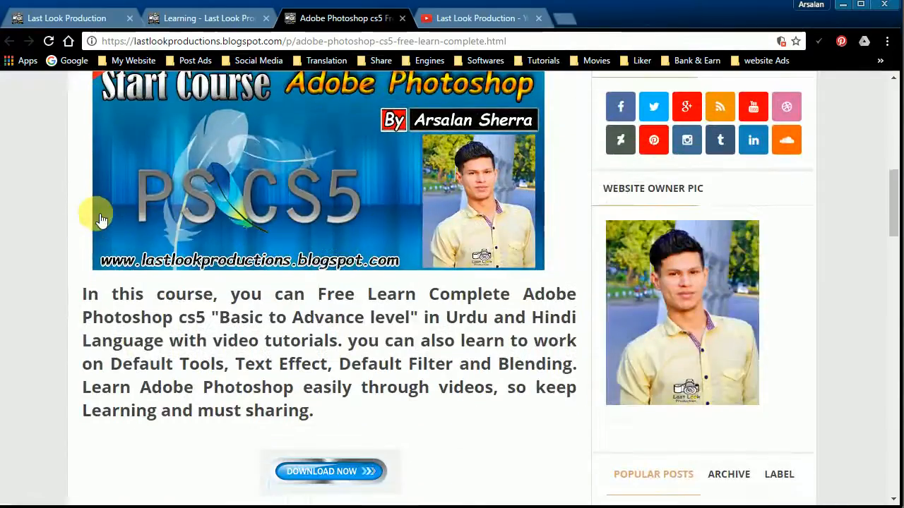
scroll(106, 172, down, 4)
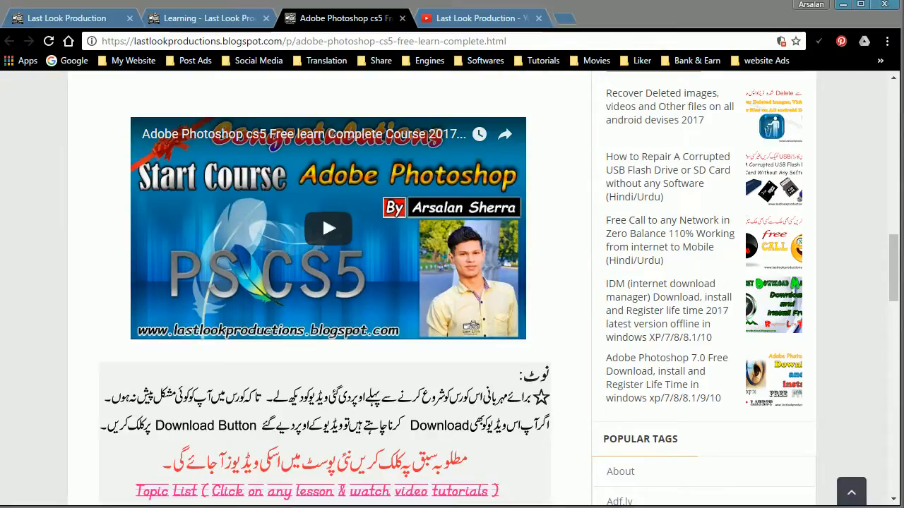
scroll(247, 383, up, 2)
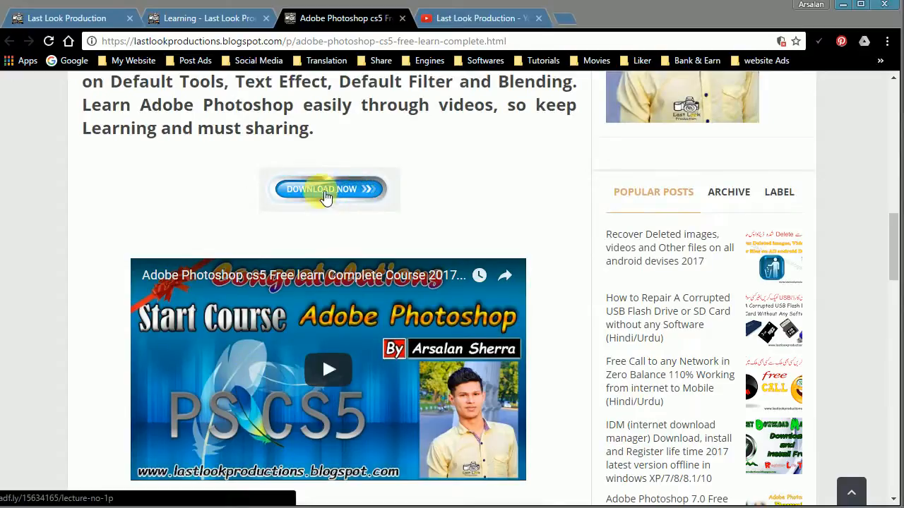
scroll(262, 331, down, 1)
scroll(262, 330, down, 3)
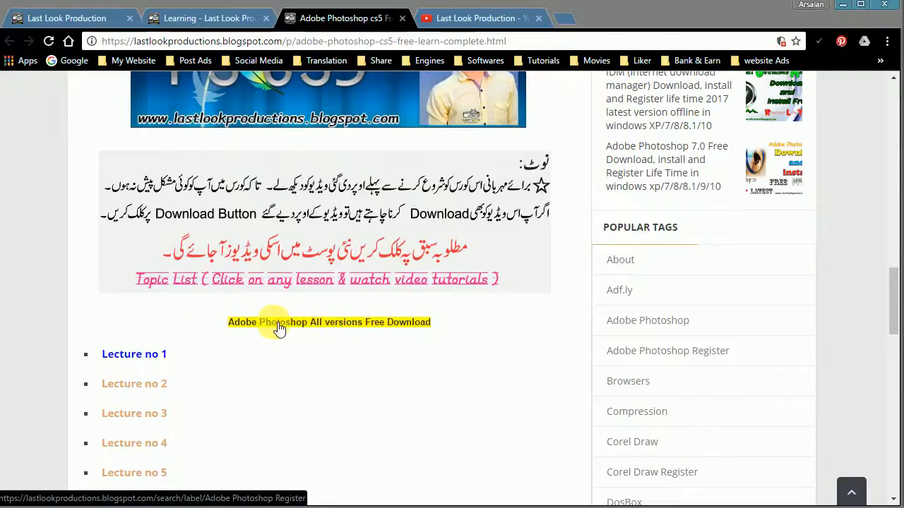
scroll(212, 325, down, 5)
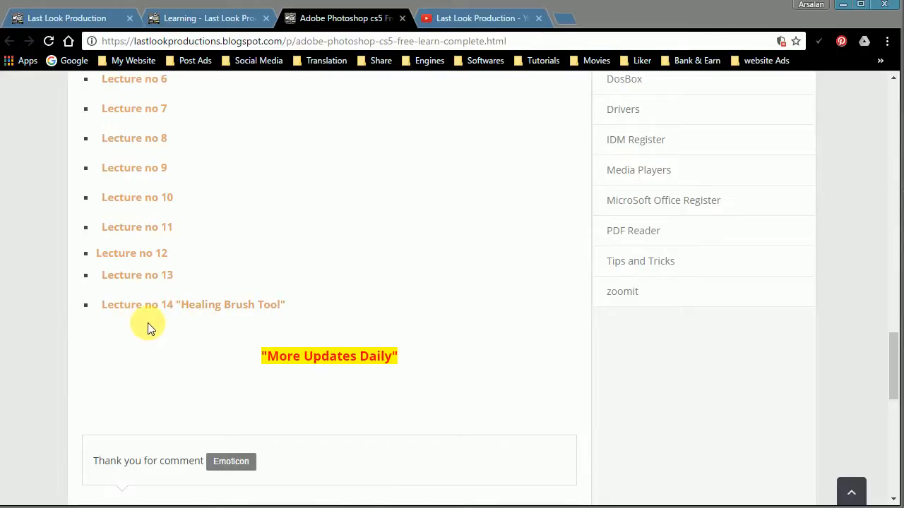
scroll(575, 341, down, 6)
scroll(581, 341, down, 1)
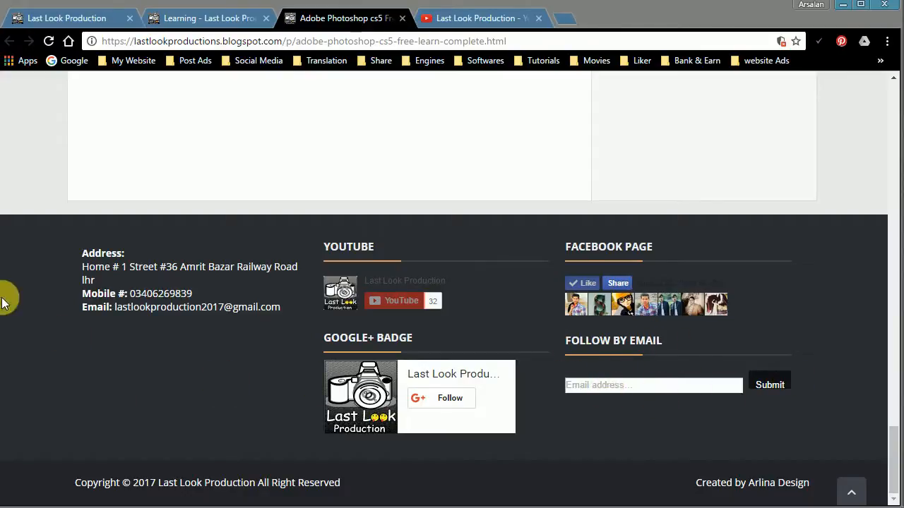
scroll(73, 307, up, 20)
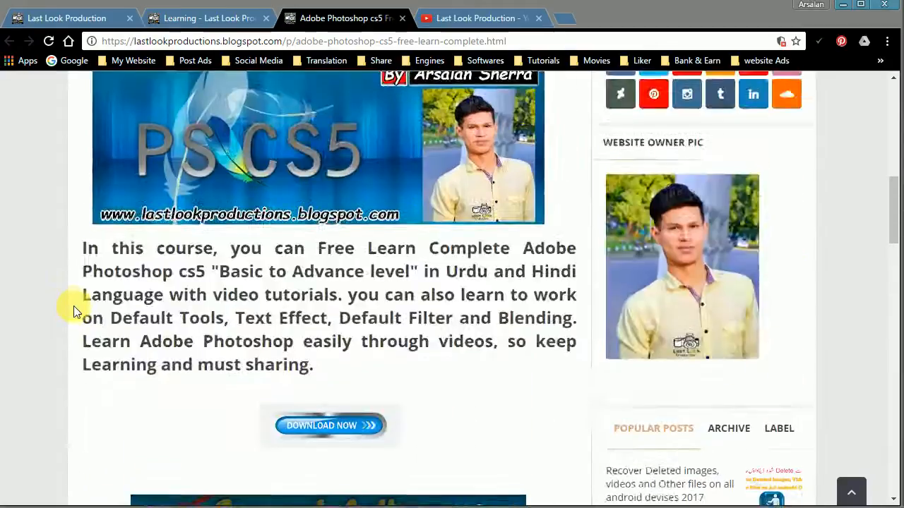
scroll(73, 305, up, 10)
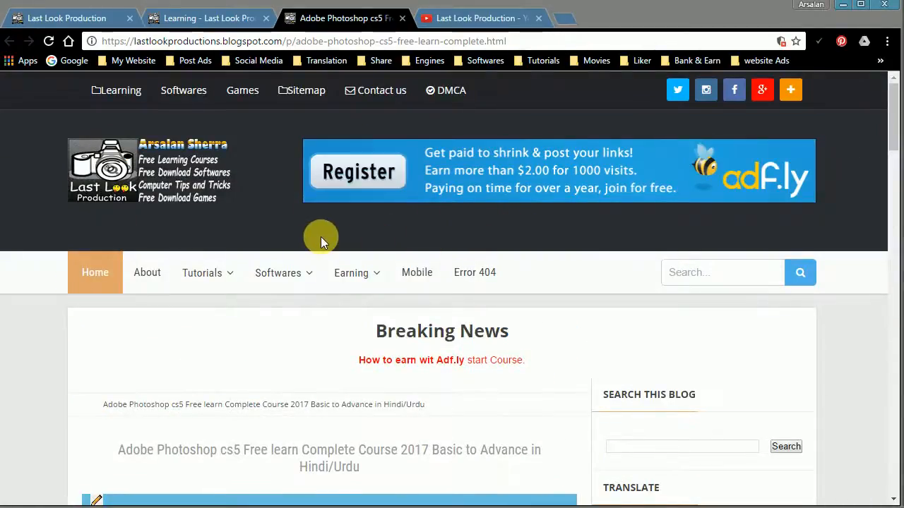
Step: Examine the Last Look Production YouTube channel, outlining its header and subscribe area, and look through its playlists and popular uploads
click(458, 19)
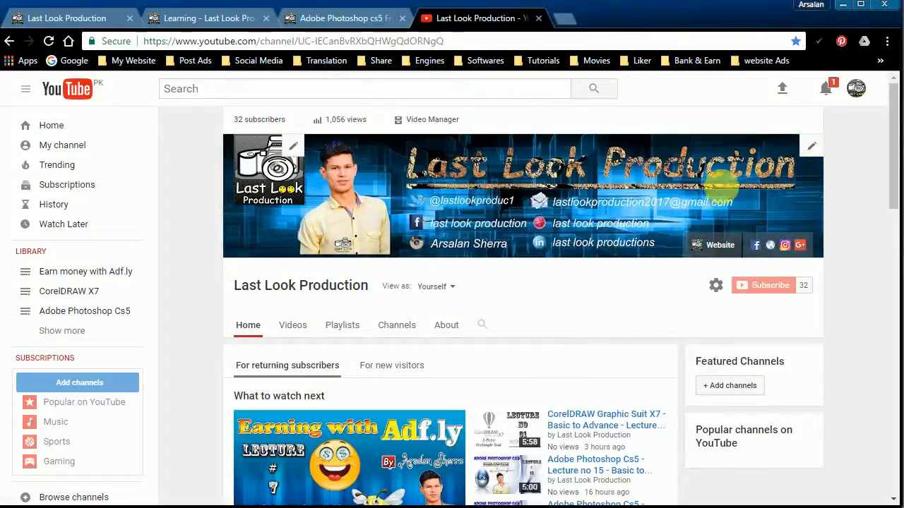
drag(822, 105, 218, 339)
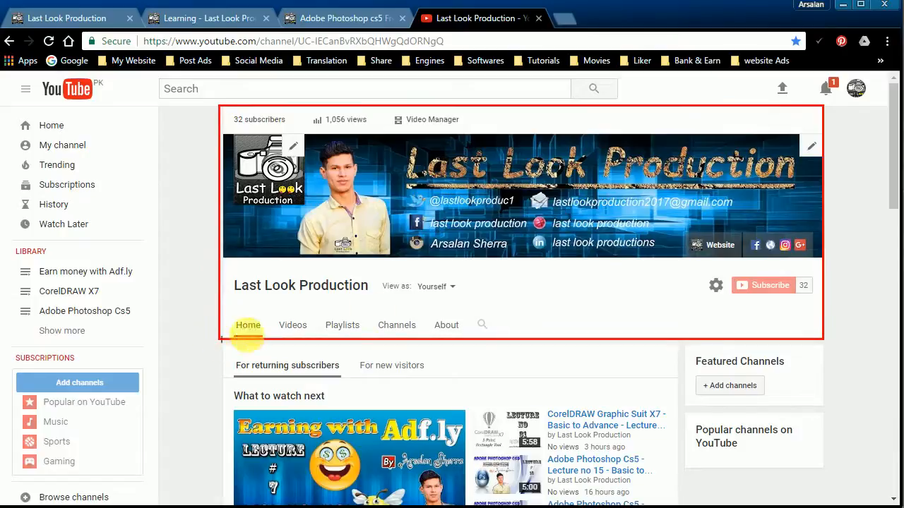
drag(709, 275, 814, 297)
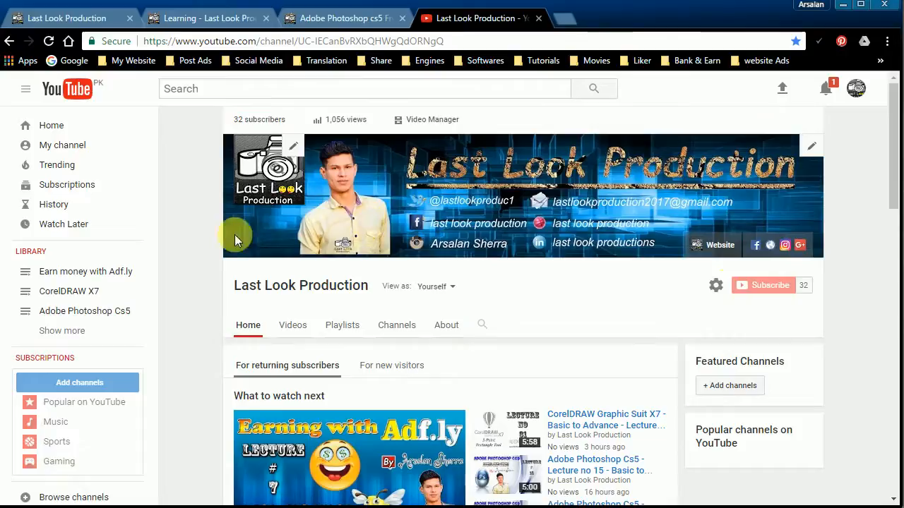
scroll(207, 252, down, 2)
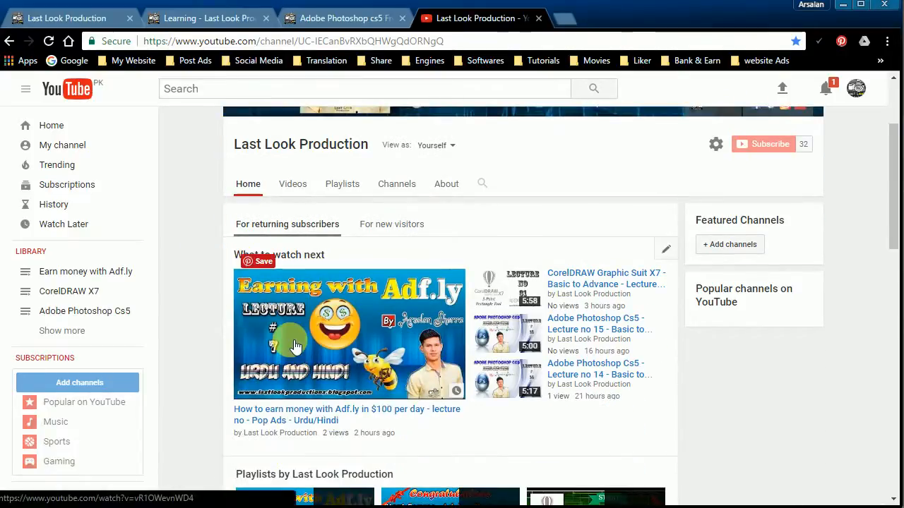
scroll(295, 346, down, 2)
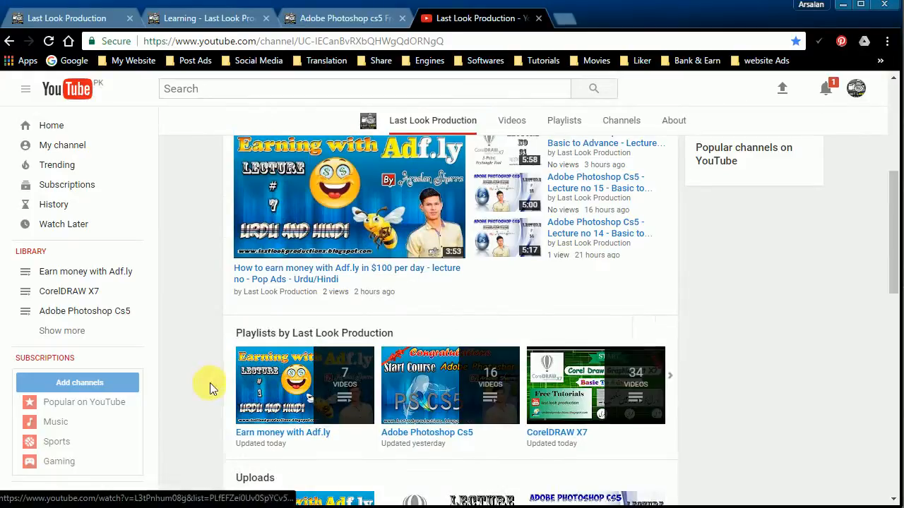
scroll(205, 339, down, 6)
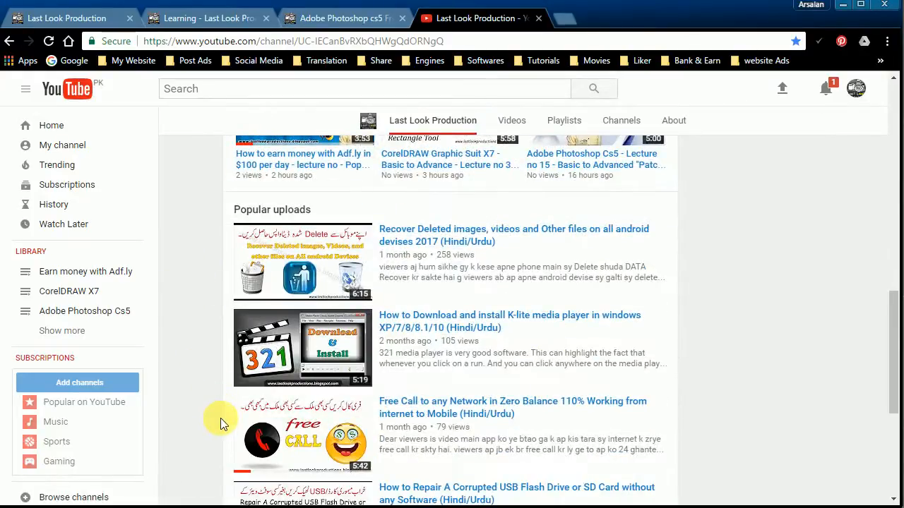
scroll(220, 418, up, 8)
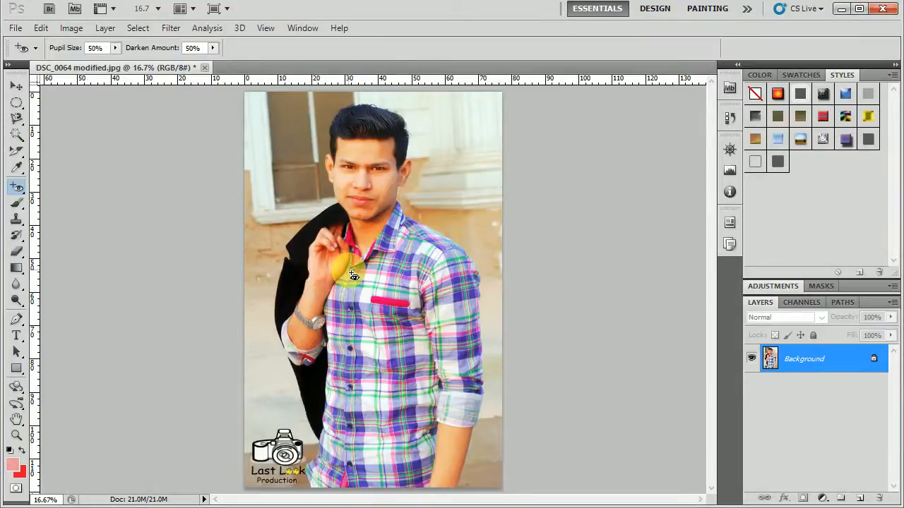
Step: Switch back to Photoshop, reselect the Red Eye Tool and frame the portrait's face closely
click(16, 187)
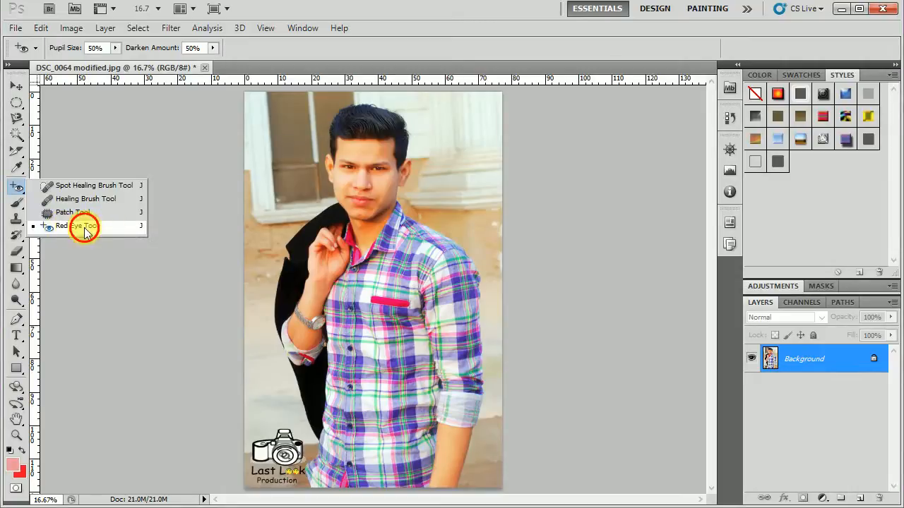
click(83, 226)
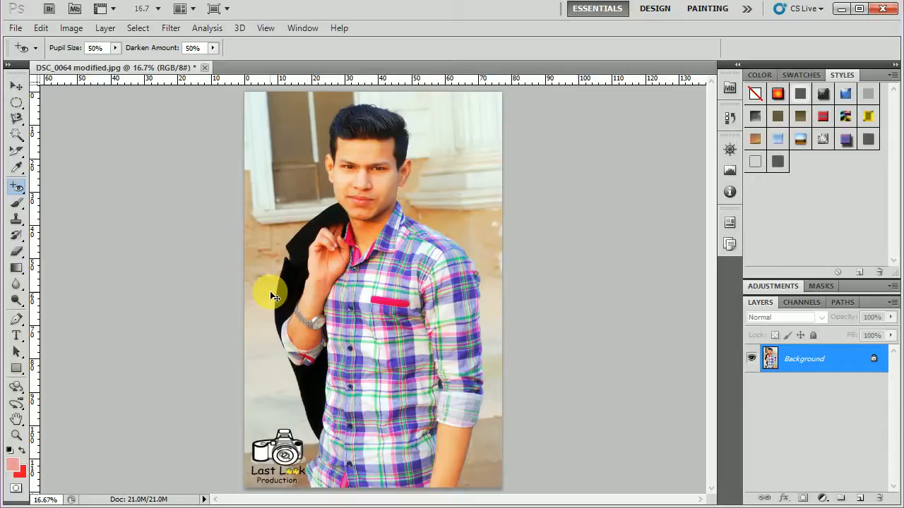
key(ctrl+plus)
key(ctrl+plus)
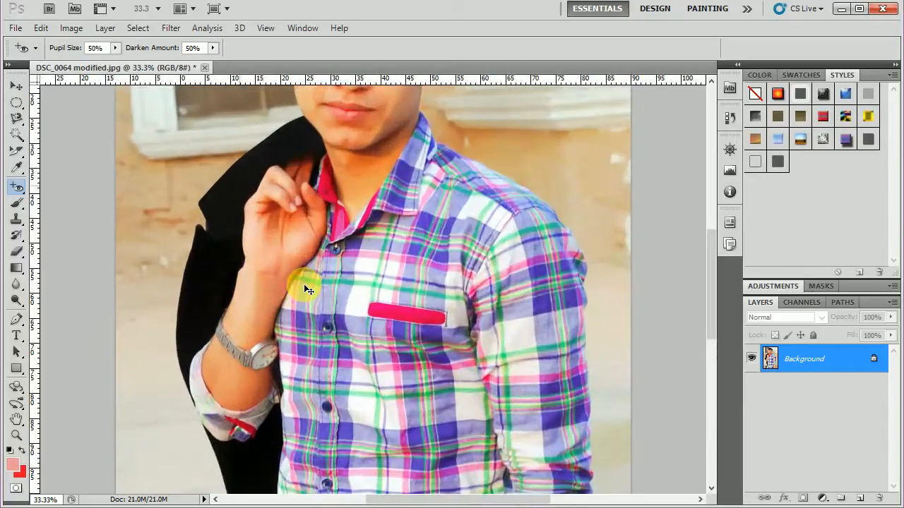
key(ctrl+plus)
key(ctrl+plus)
key(ctrl+plus)
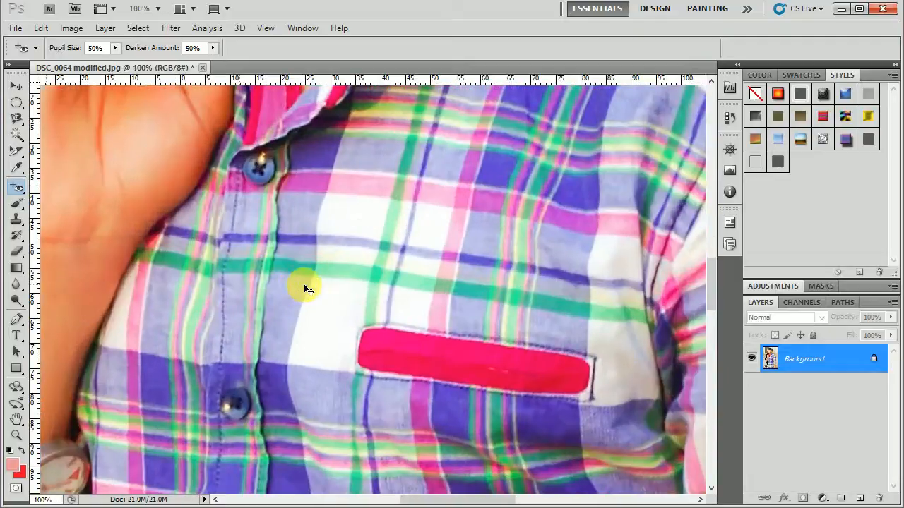
key(ctrl+minus)
key(ctrl+minus)
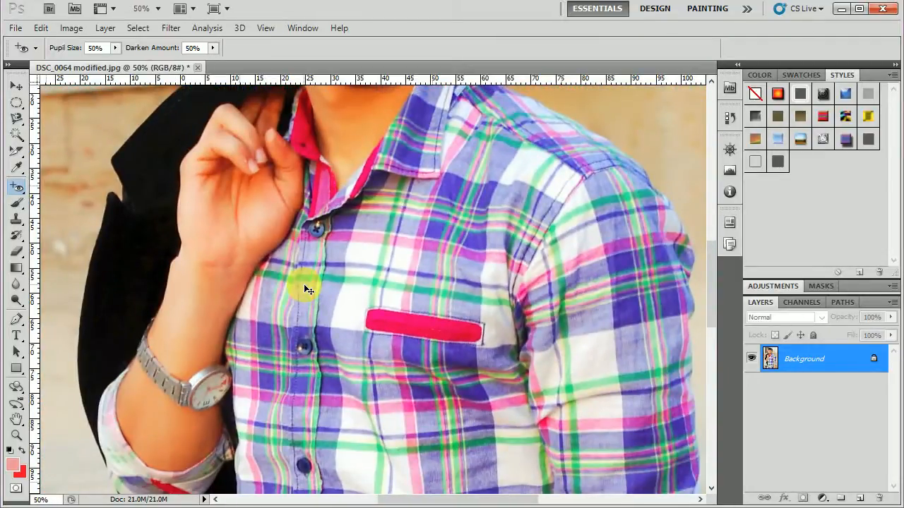
key(ctrl+plus)
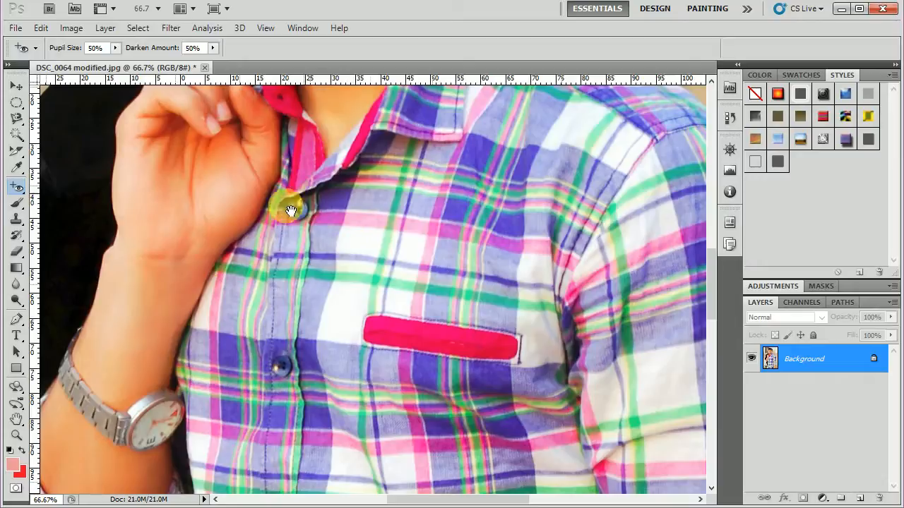
drag(295, 186, 312, 374)
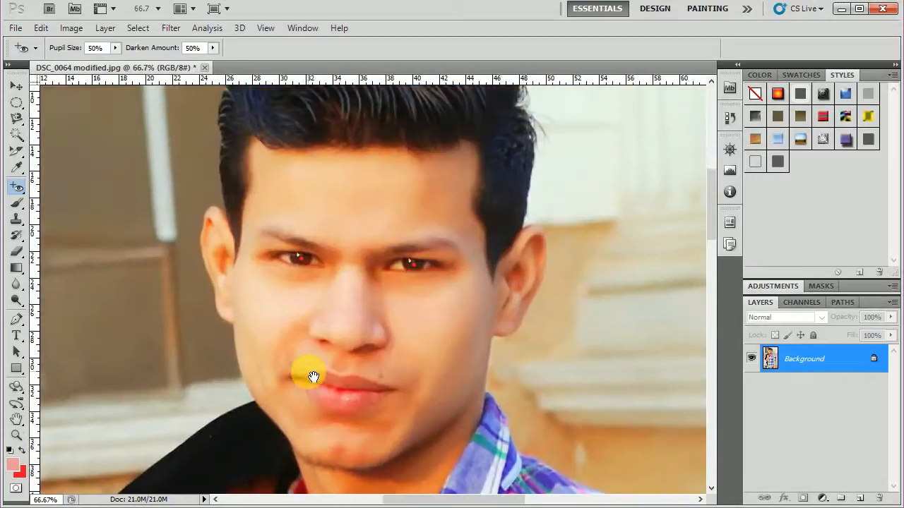
mouse_move(293, 293)
mouse_down()
mouse_move(308, 281)
mouse_move(309, 291)
mouse_up()
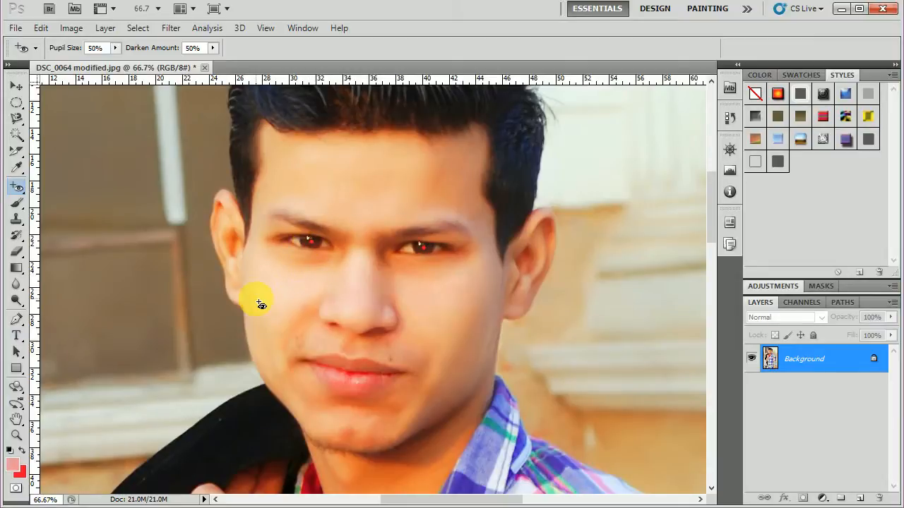
Step: Remove the red spots from both pupils of the portrait with the Red Eye Tool
scroll(380, 294, up, 3)
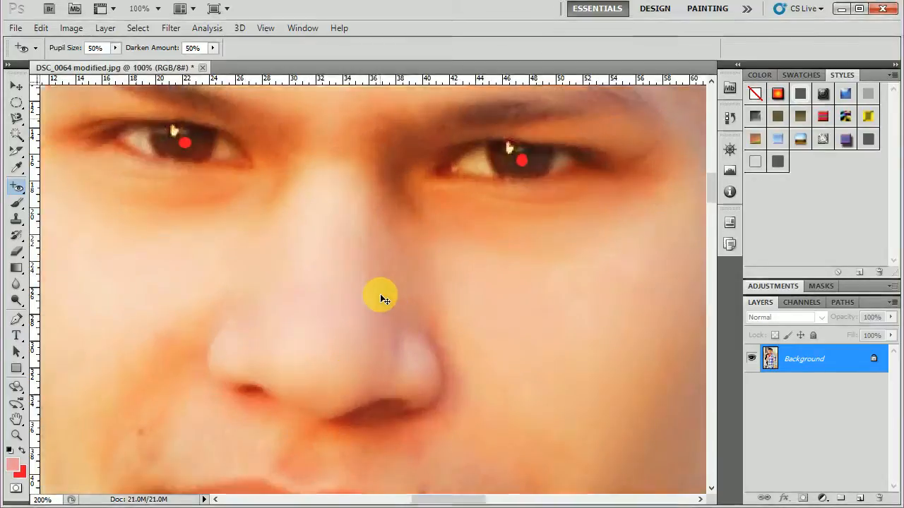
scroll(379, 293, down, 1)
scroll(380, 293, up, 1)
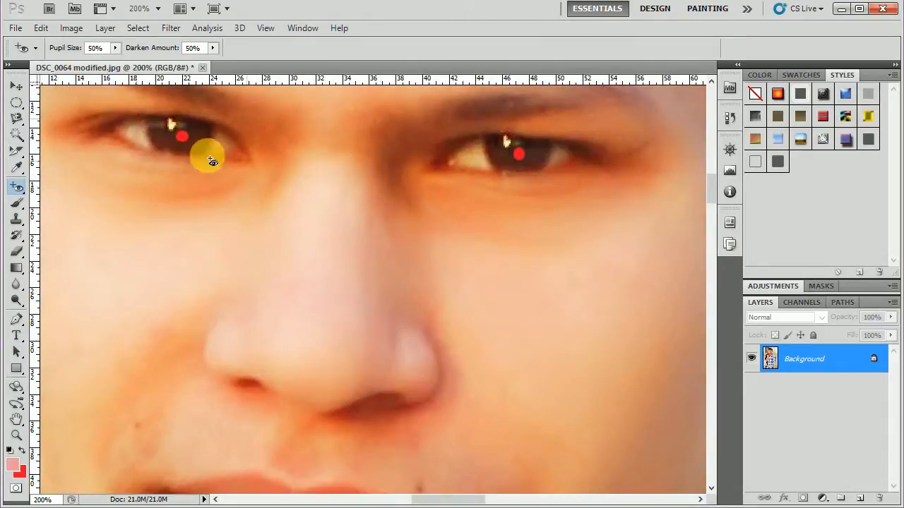
mouse_move(17, 186)
mouse_down()
mouse_move(44, 236)
mouse_move(113, 236)
mouse_up()
click(184, 136)
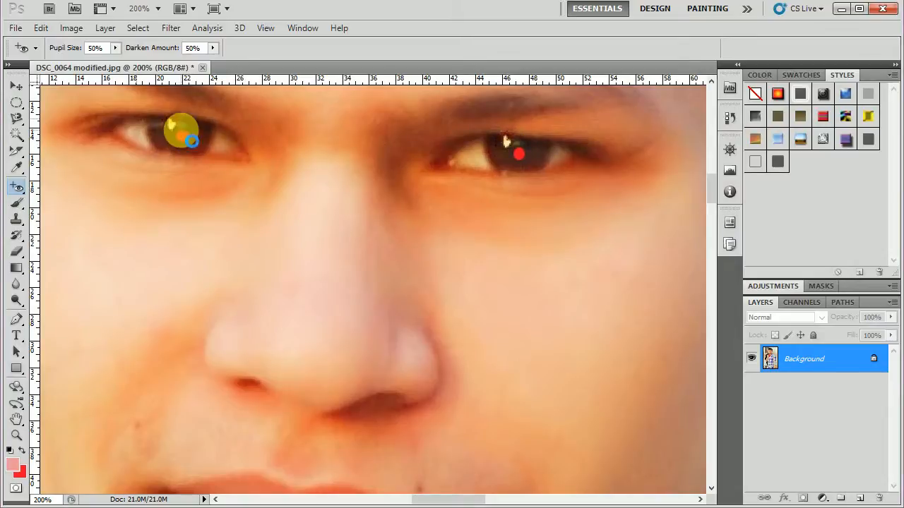
click(191, 141)
click(524, 153)
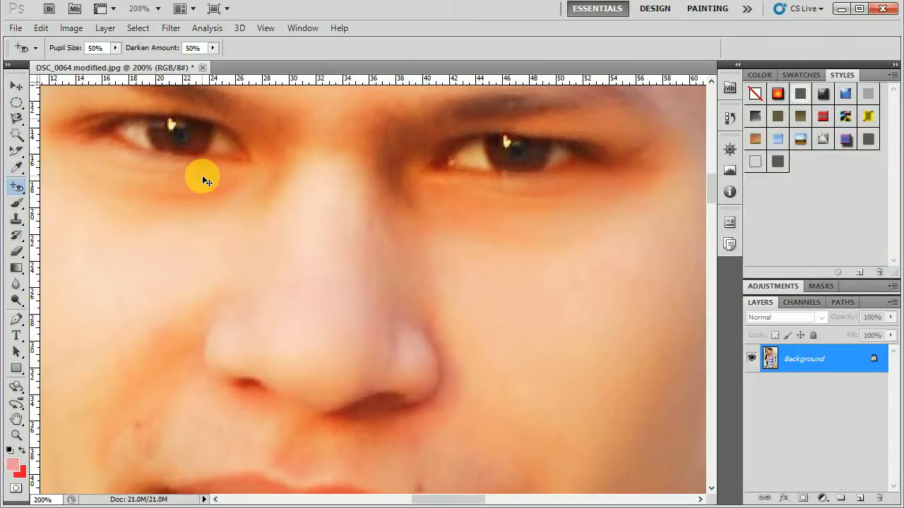
key(ctrl+minus)
key(ctrl+minus)
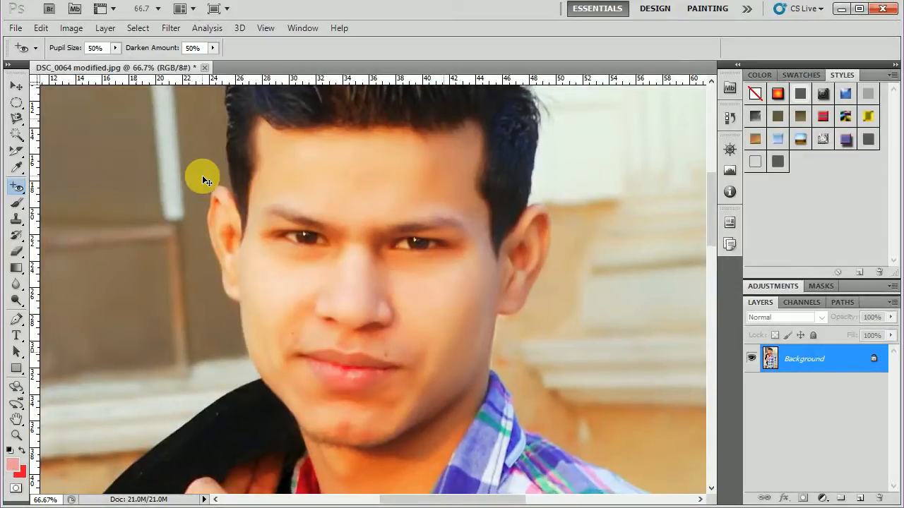
key(ctrl+minus)
key(ctrl+minus)
key(ctrl+minus)
key(ctrl+minus)
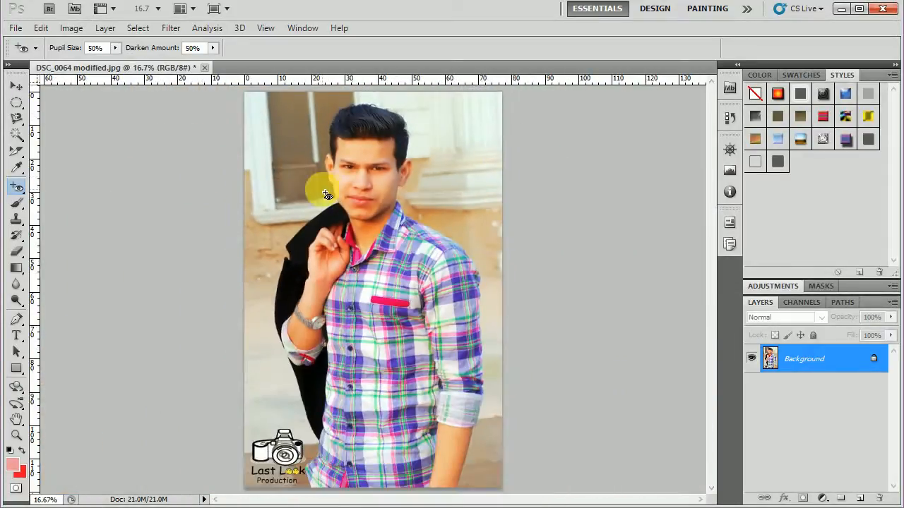
Step: Compare the portrait before and after red eye removal through its history states, return to the last Red Eye Removal Tool state and minimize the window
click(731, 118)
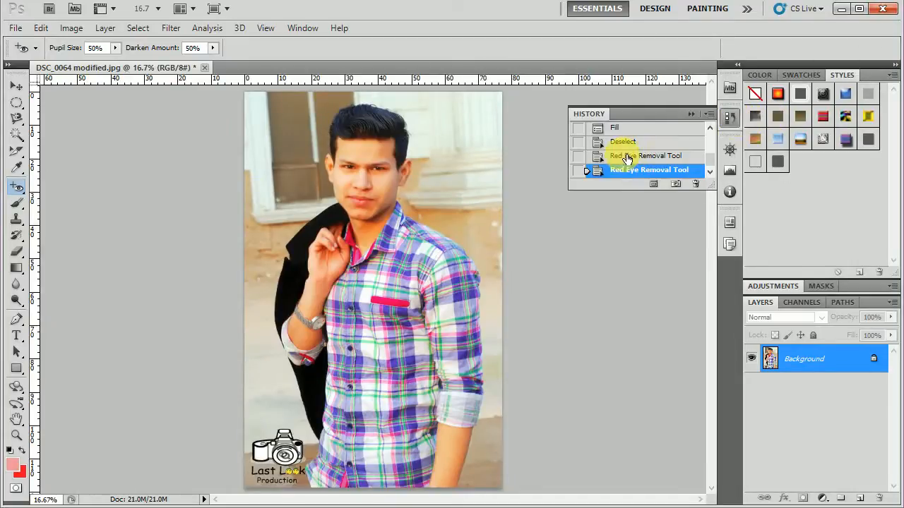
click(617, 130)
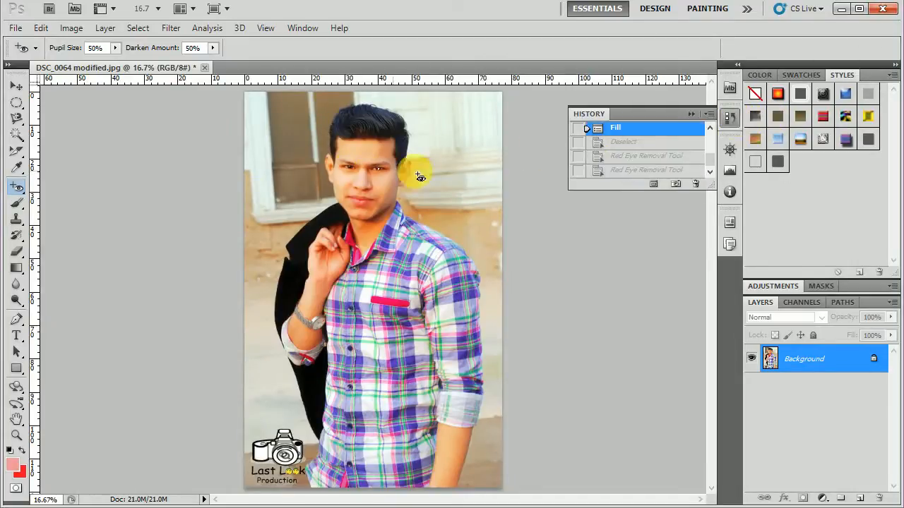
click(618, 142)
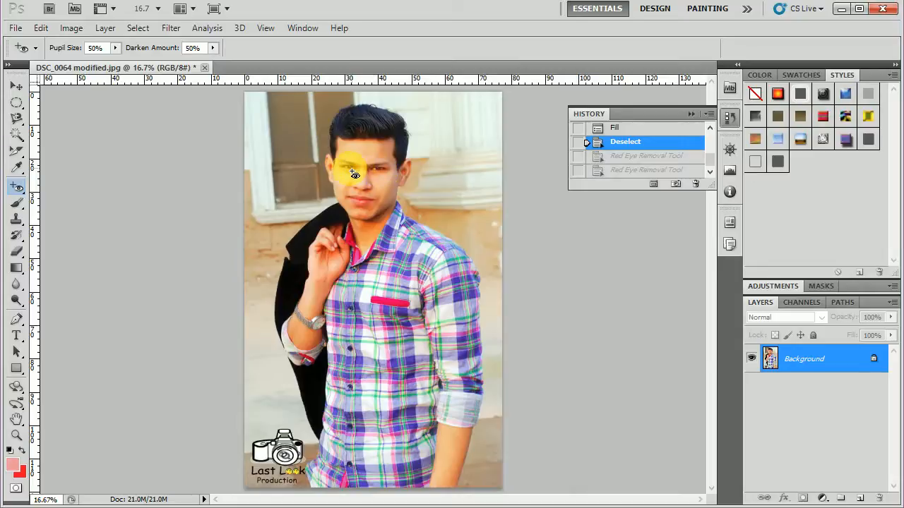
click(633, 172)
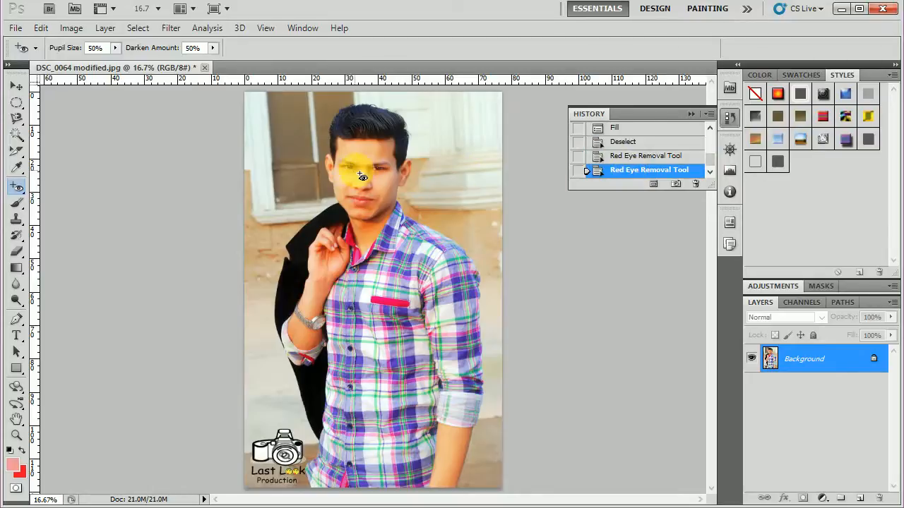
click(695, 114)
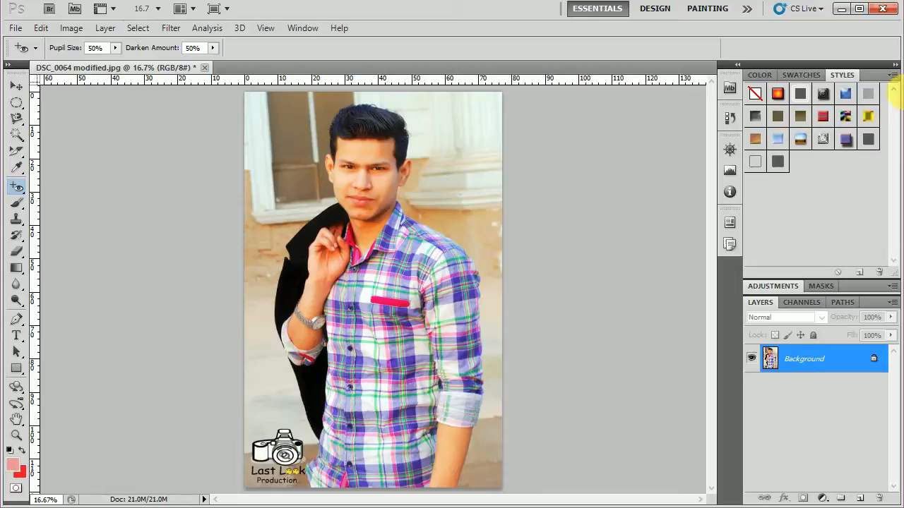
click(842, 10)
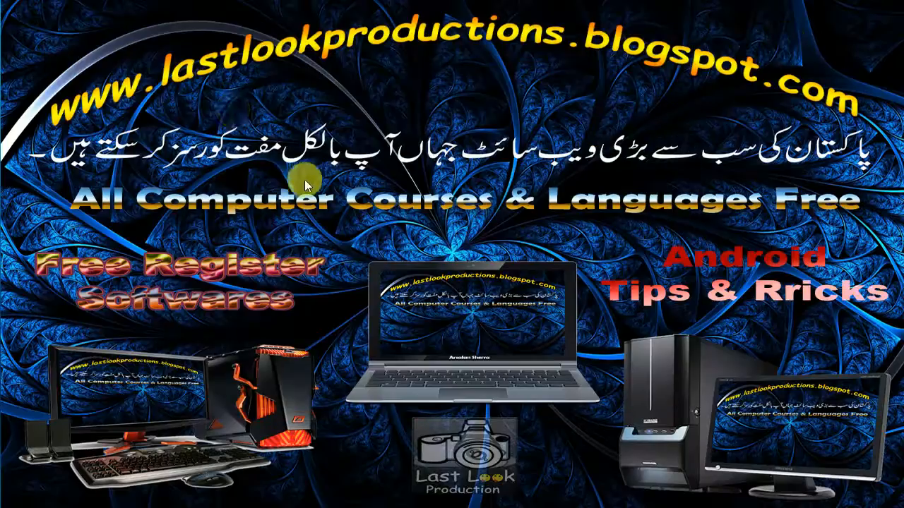